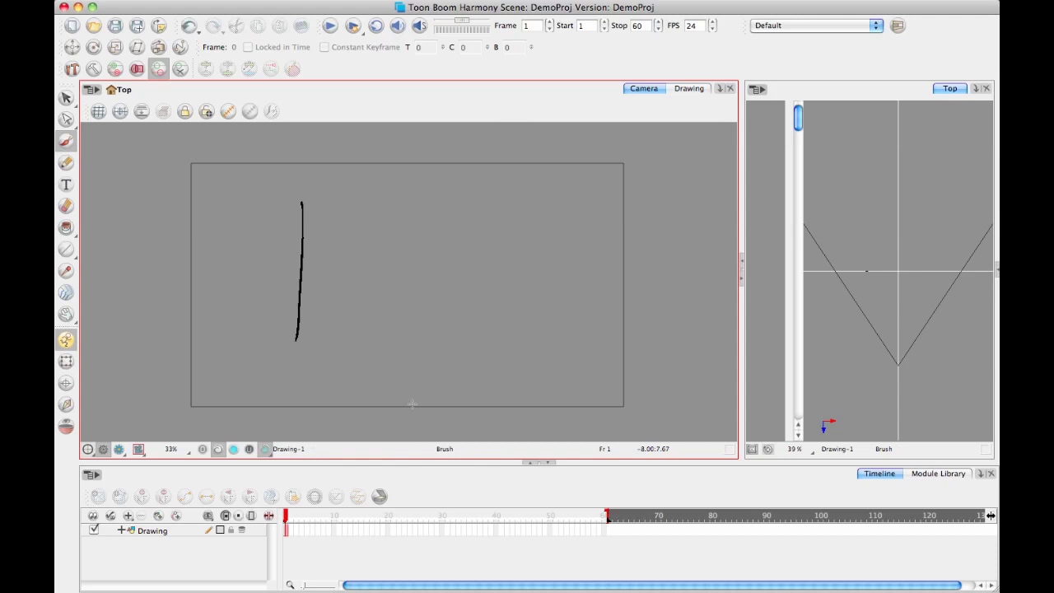
Step: Brush the number 2 on frame 10 and the number 3 on frame 20 of the Drawing layer
click(333, 531)
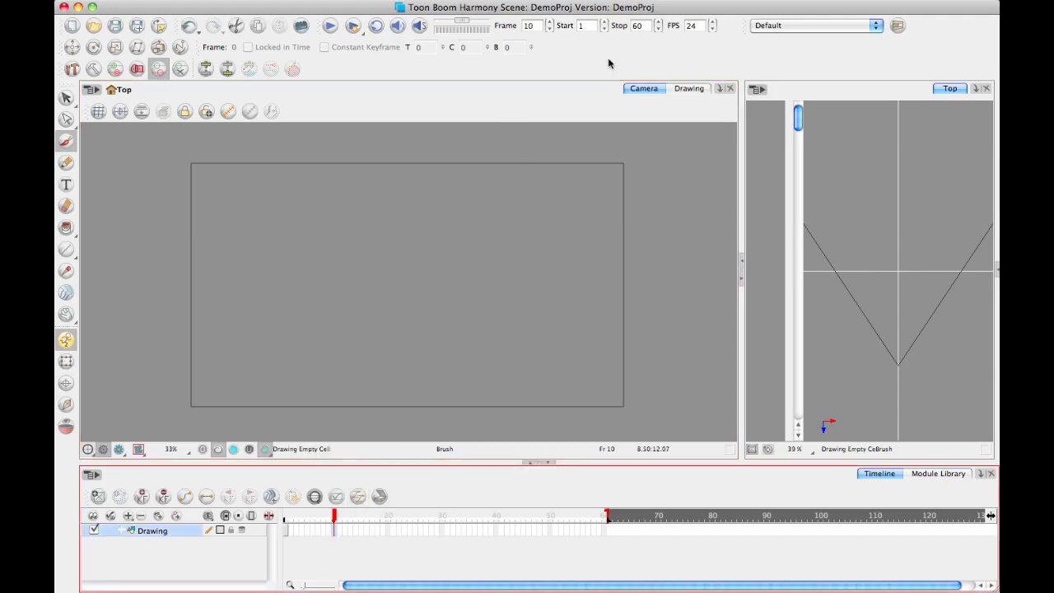
mouse_move(347, 234)
mouse_down()
mouse_move(365, 338)
mouse_move(457, 306)
mouse_up()
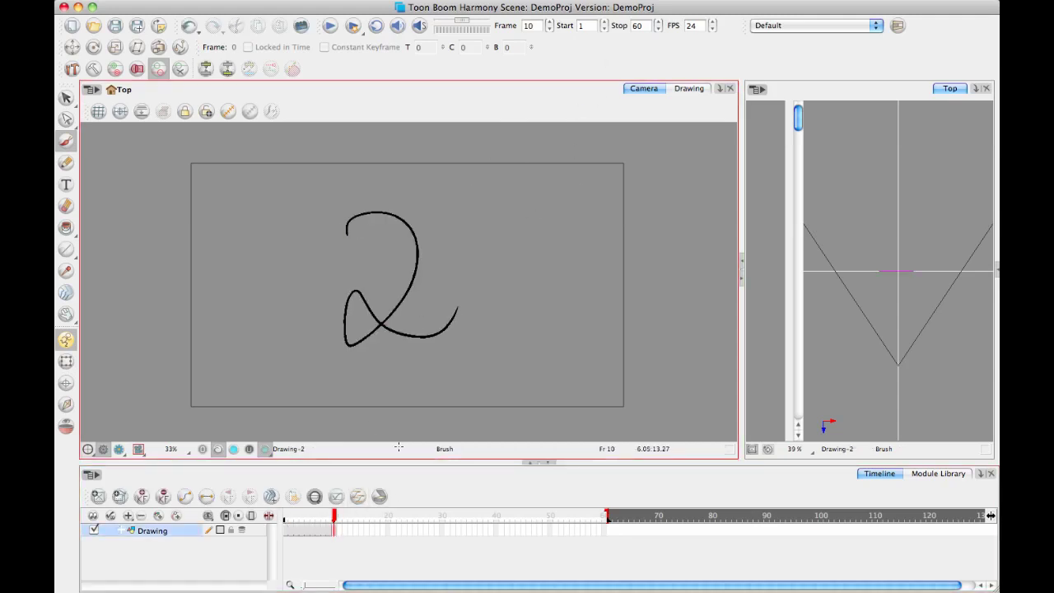
click(328, 522)
click(339, 522)
mouse_move(339, 522)
mouse_down()
mouse_move(329, 521)
mouse_move(388, 530)
mouse_up()
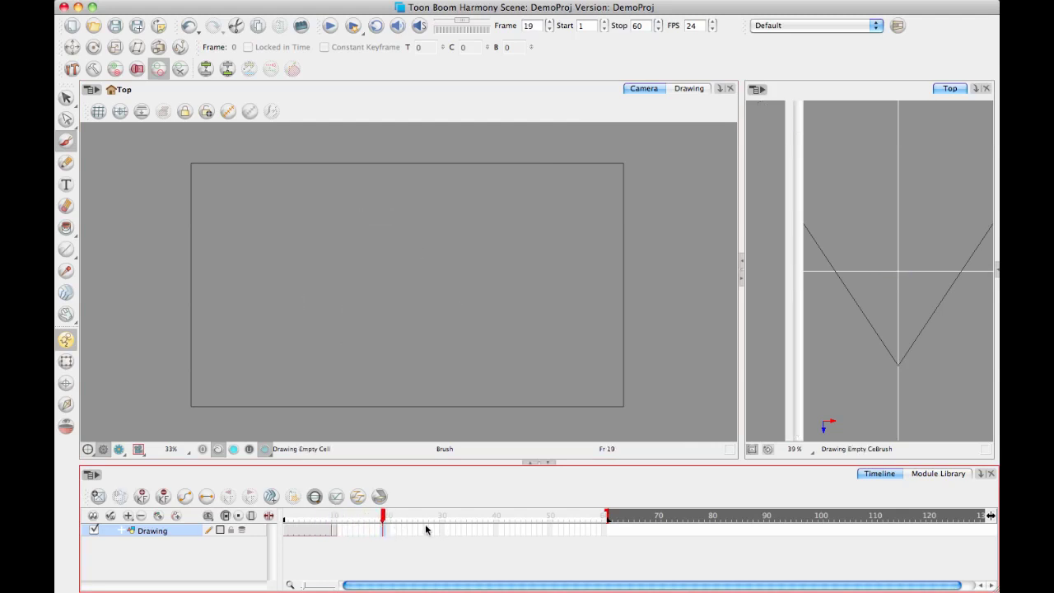
mouse_move(349, 179)
mouse_down()
mouse_move(339, 337)
mouse_move(330, 309)
mouse_up()
Step: Return to frame 1 and bring the Xsheet view into sight to examine the Drawing layer's exposures
drag(387, 518, 289, 521)
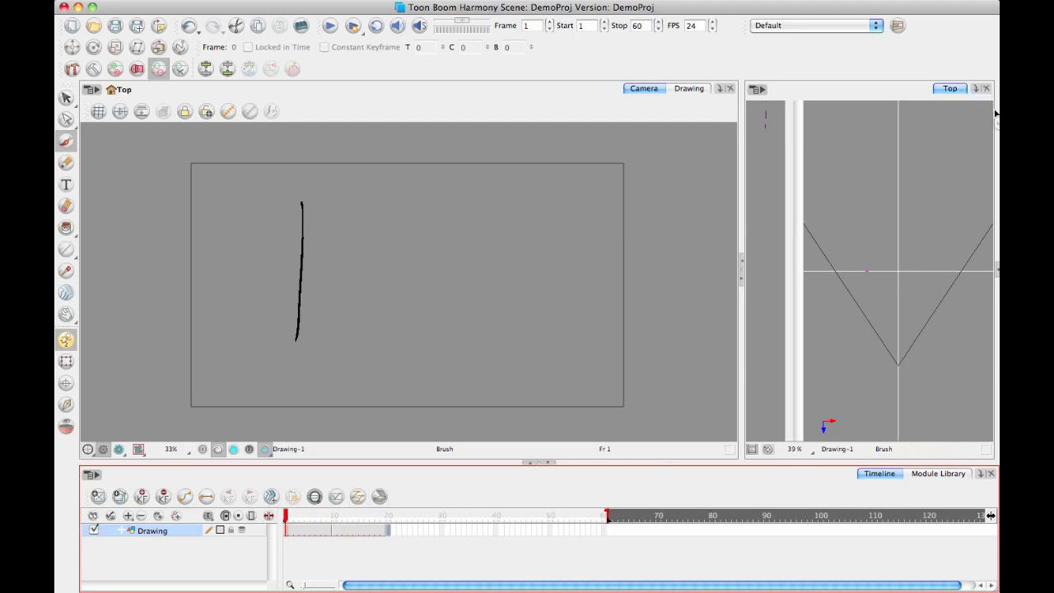
drag(998, 273, 991, 272)
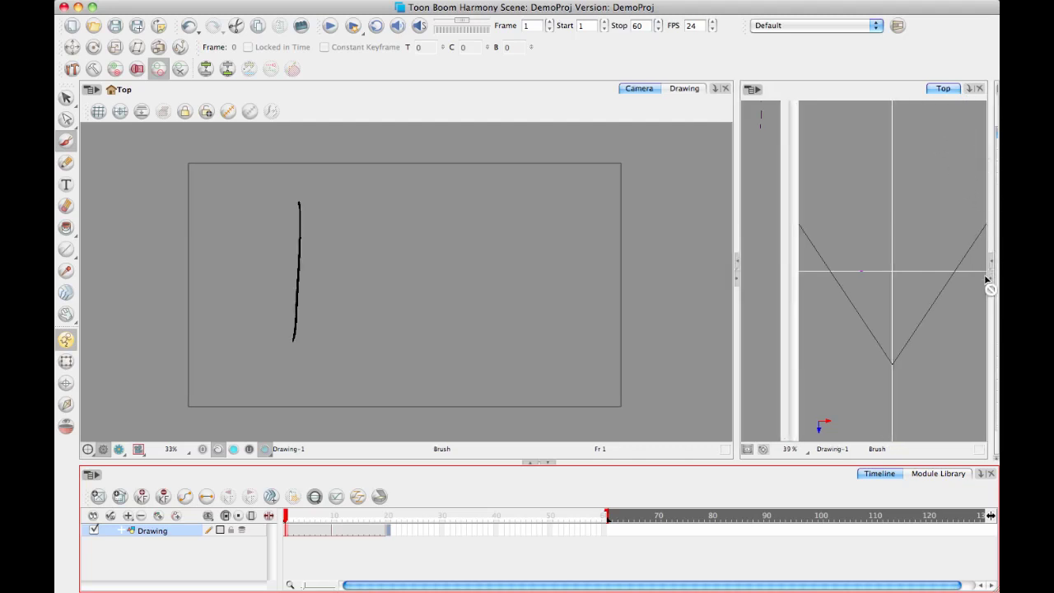
scroll(991, 271, down, 5)
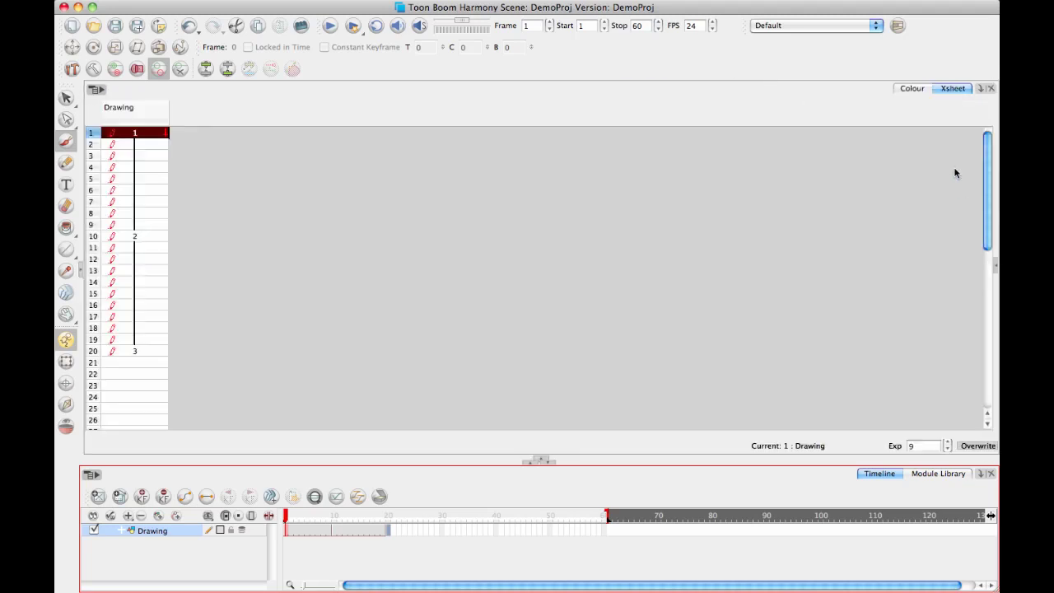
Step: Restore the default workspace and enlarge the application window to fill the screen
click(429, 1)
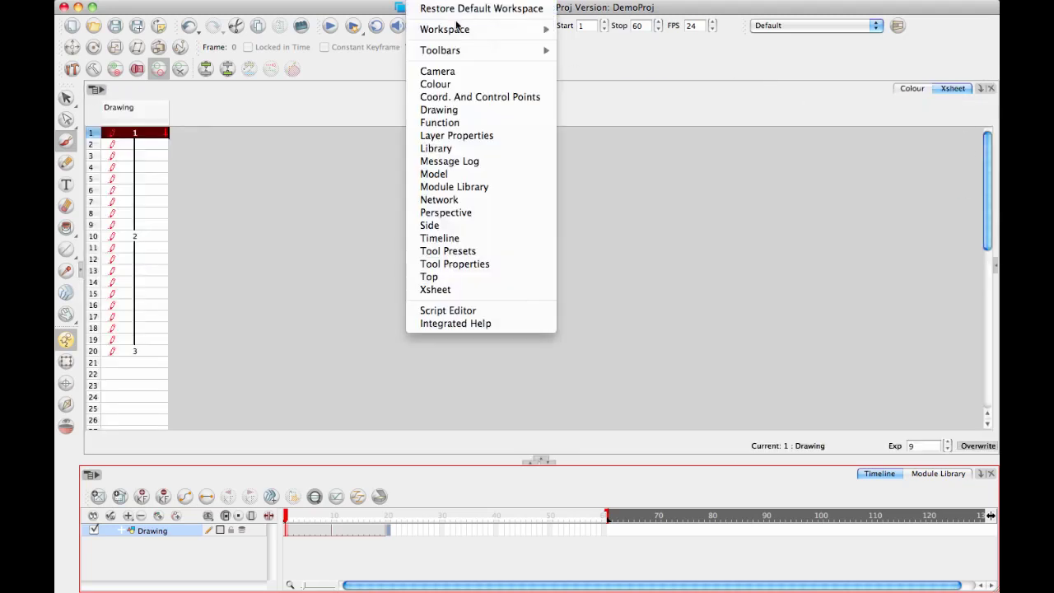
click(478, 6)
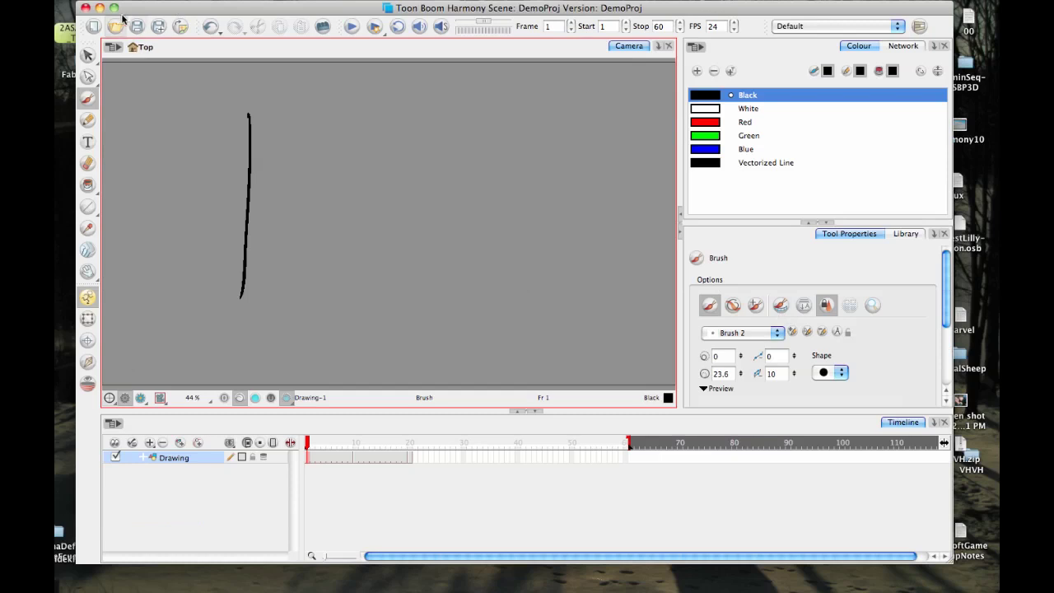
click(114, 7)
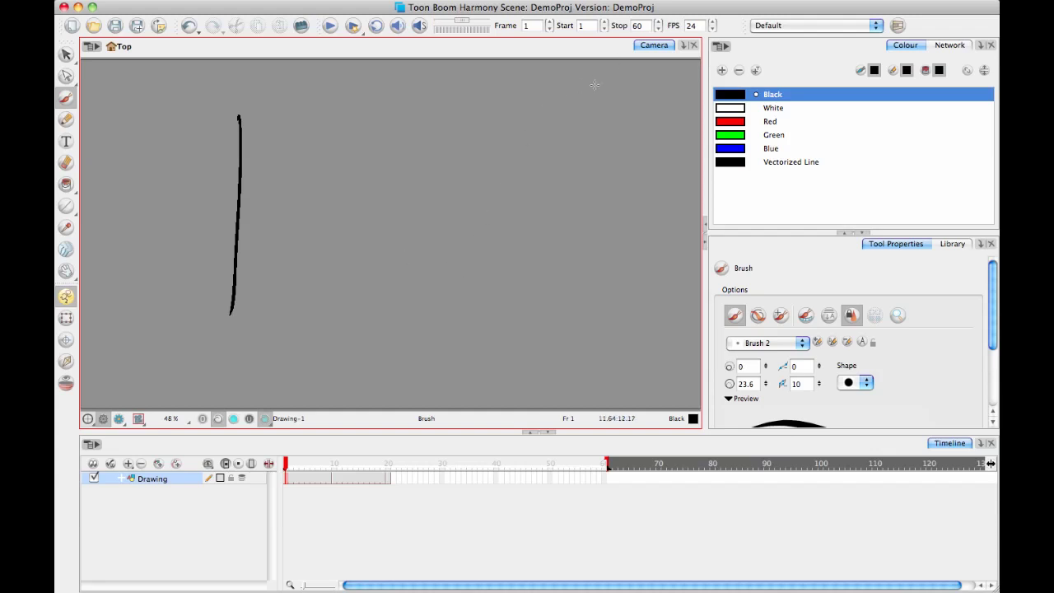
Step: Enlarge the Library view to show the drawing substitution preview, and display the parameter values beside the timeline layers
click(807, 234)
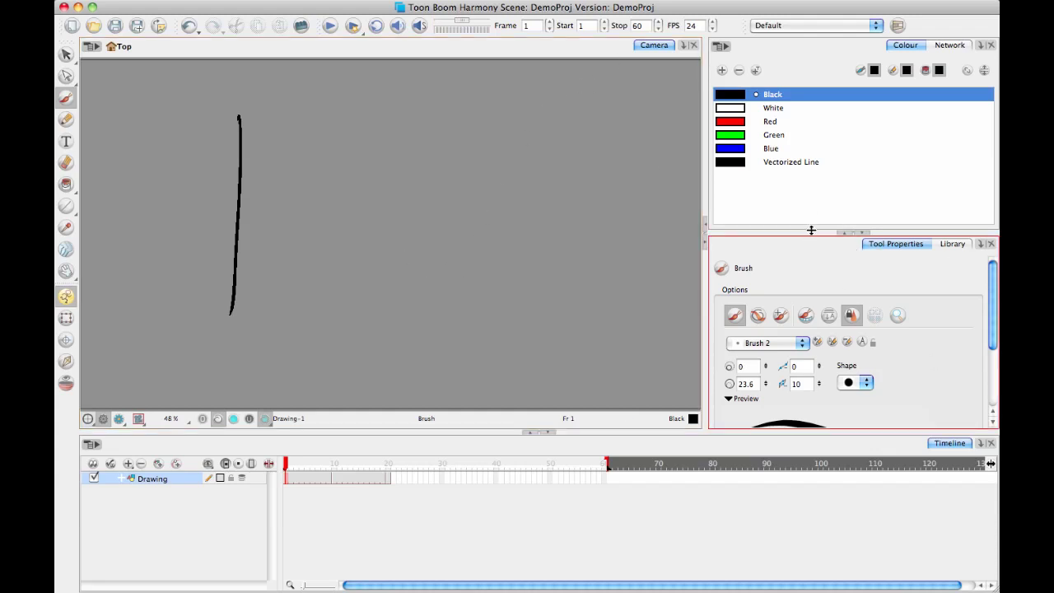
drag(812, 231, 807, 50)
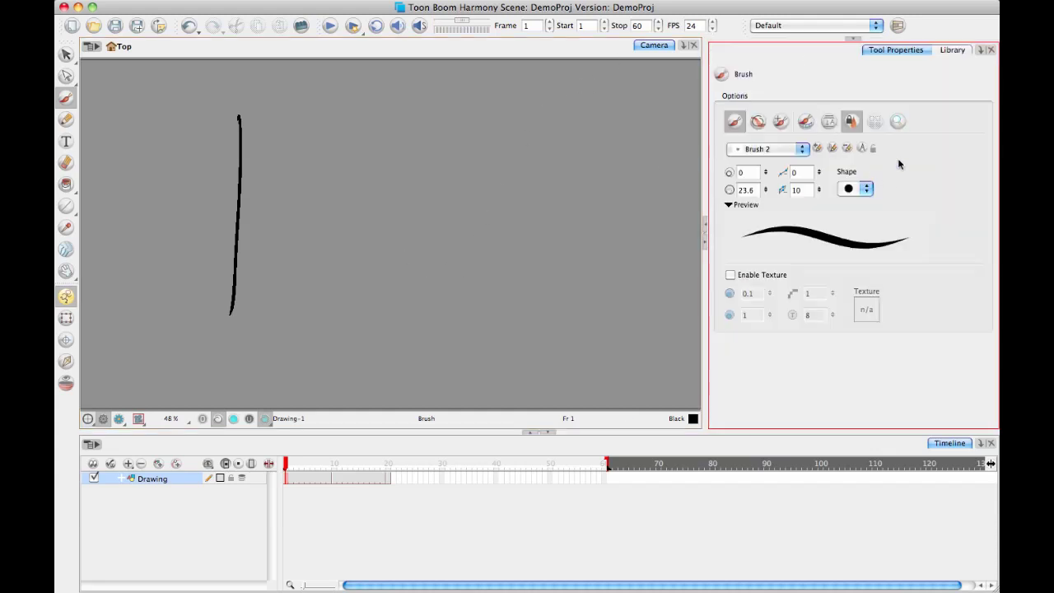
click(954, 51)
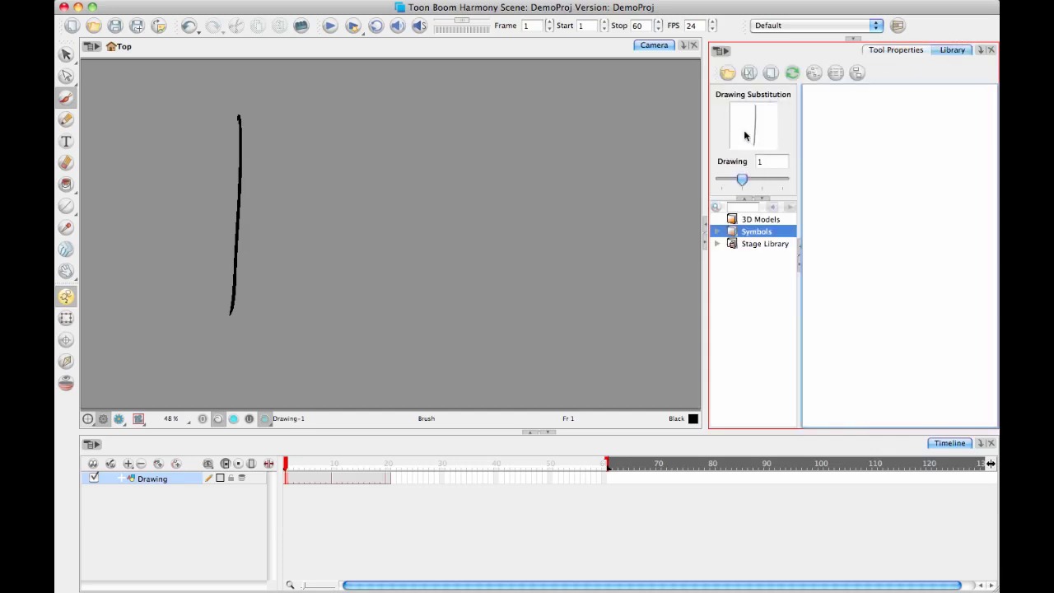
click(270, 465)
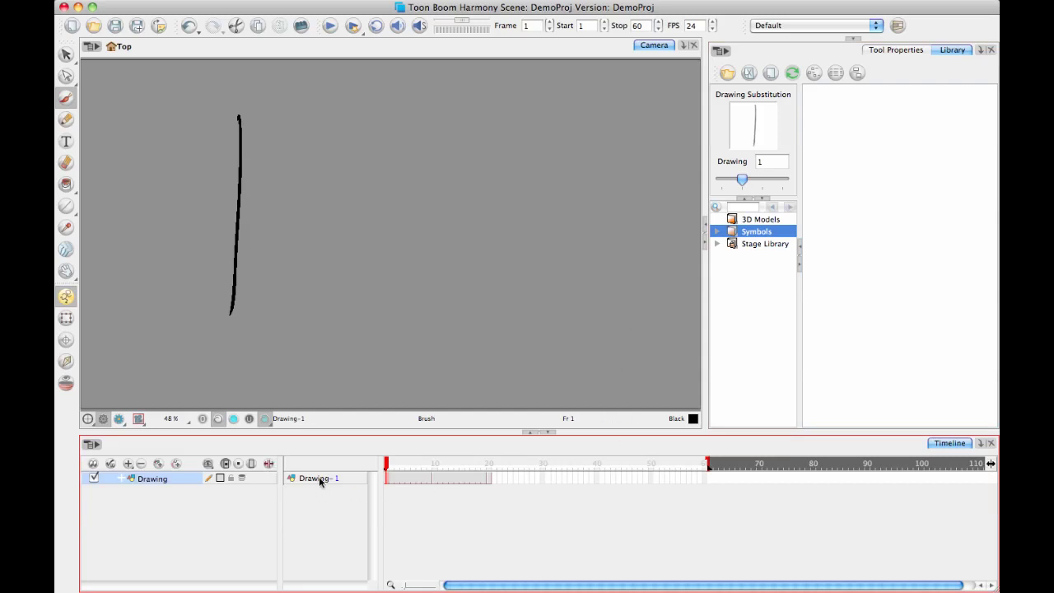
Step: Check which drawing the Drawing layer exposes at several frames, including 12, 20 and 15
click(412, 478)
click(445, 479)
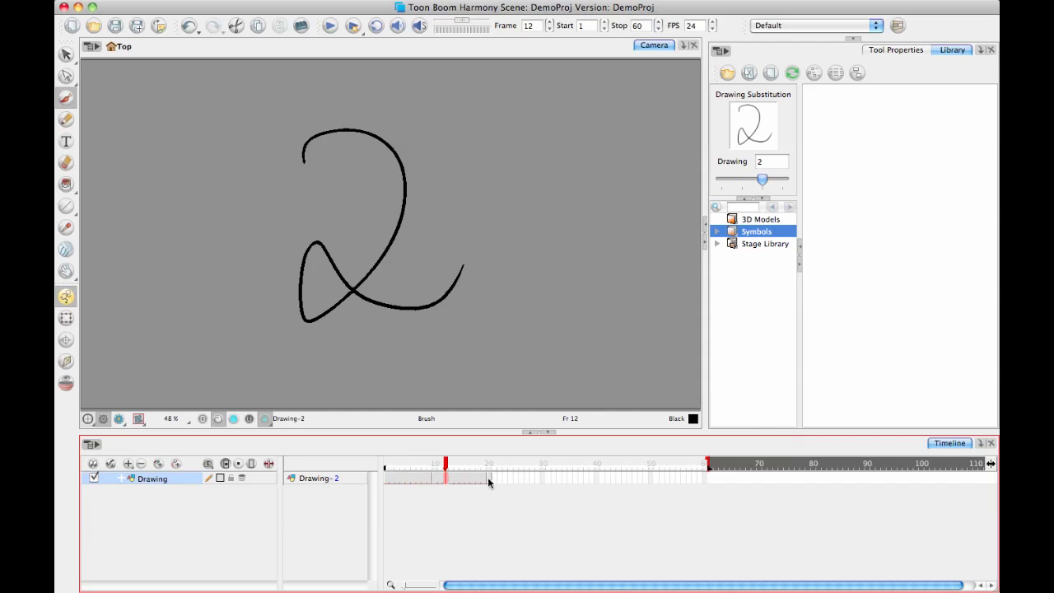
click(488, 477)
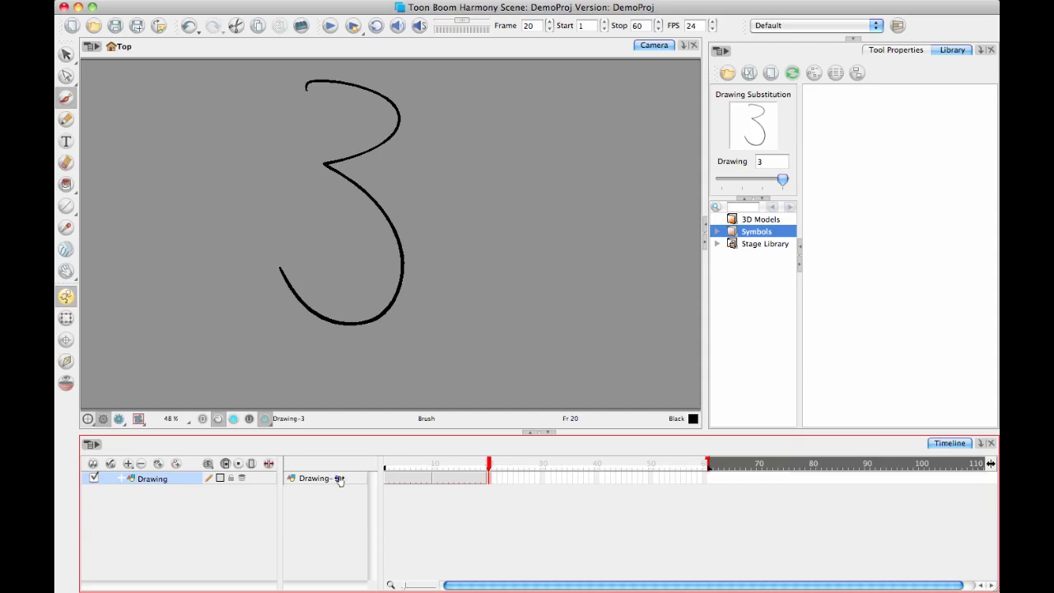
click(462, 466)
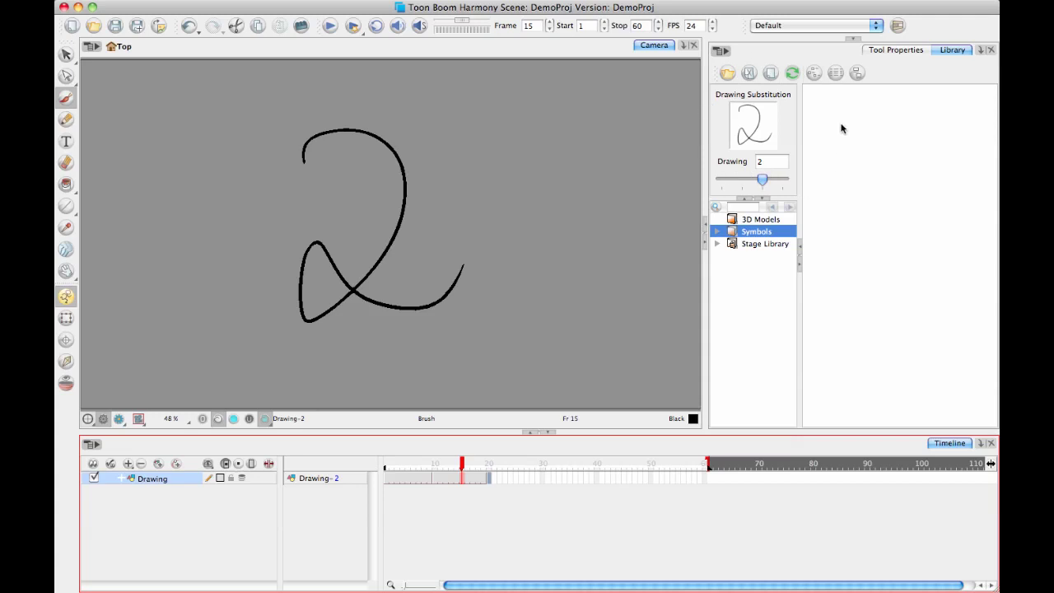
Step: At frame 5 of the Drawing layer, substitute drawing 3, set that frame's drawing to 2, and check the exposure at frame 7
click(407, 478)
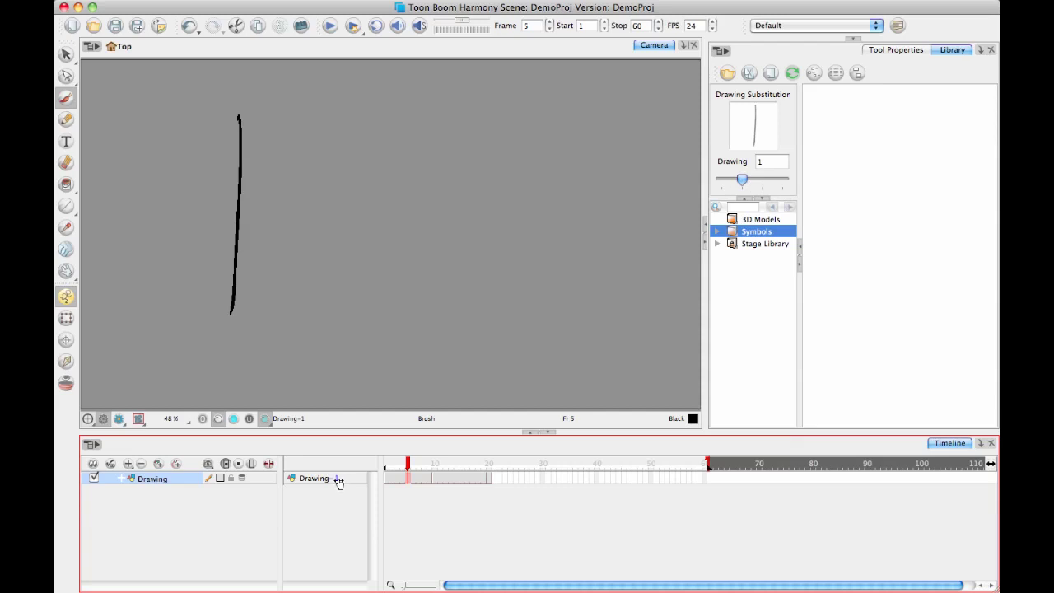
drag(348, 486, 344, 504)
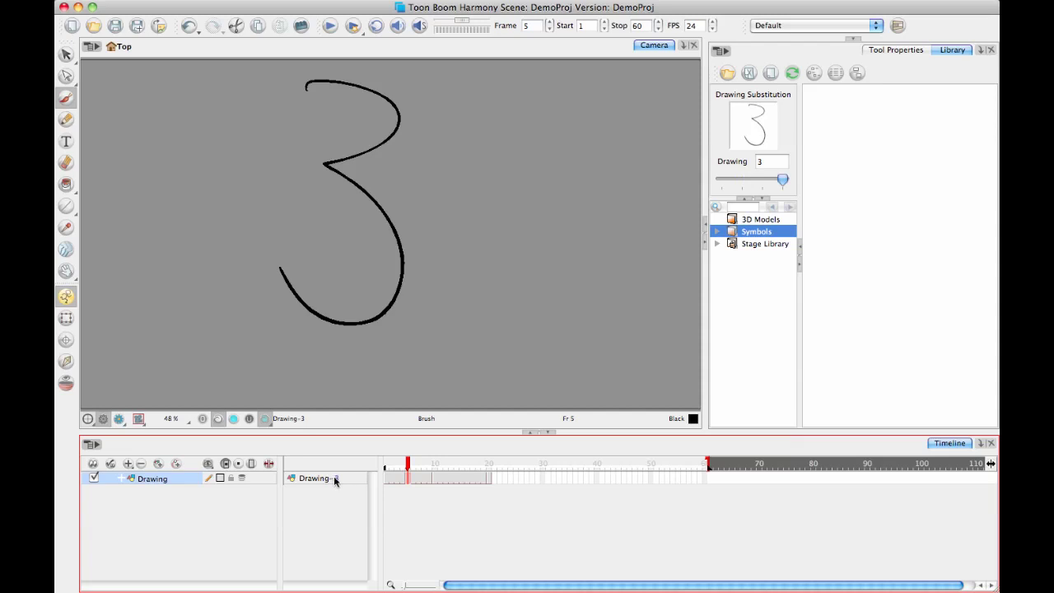
double_click(337, 479)
text(2)
key(Return)
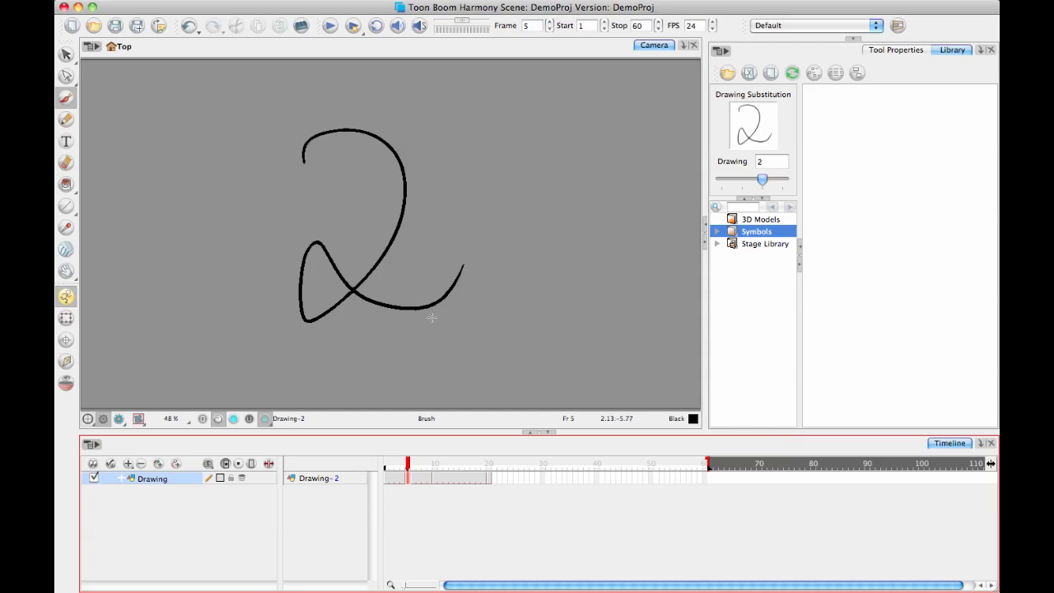
mouse_move(405, 464)
mouse_down()
mouse_move(439, 465)
mouse_move(401, 469)
mouse_move(417, 468)
mouse_up()
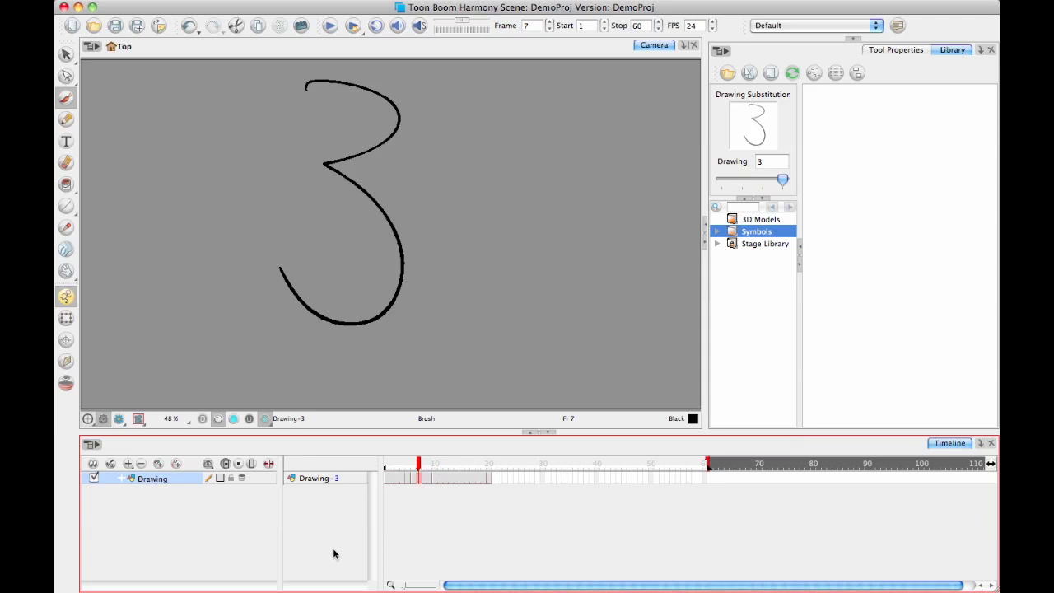
Step: Add a parent peg to the Drawing layer and transform it leftward at frame 1 and to about 8.09 E, 0.37 S at frame 10
click(180, 464)
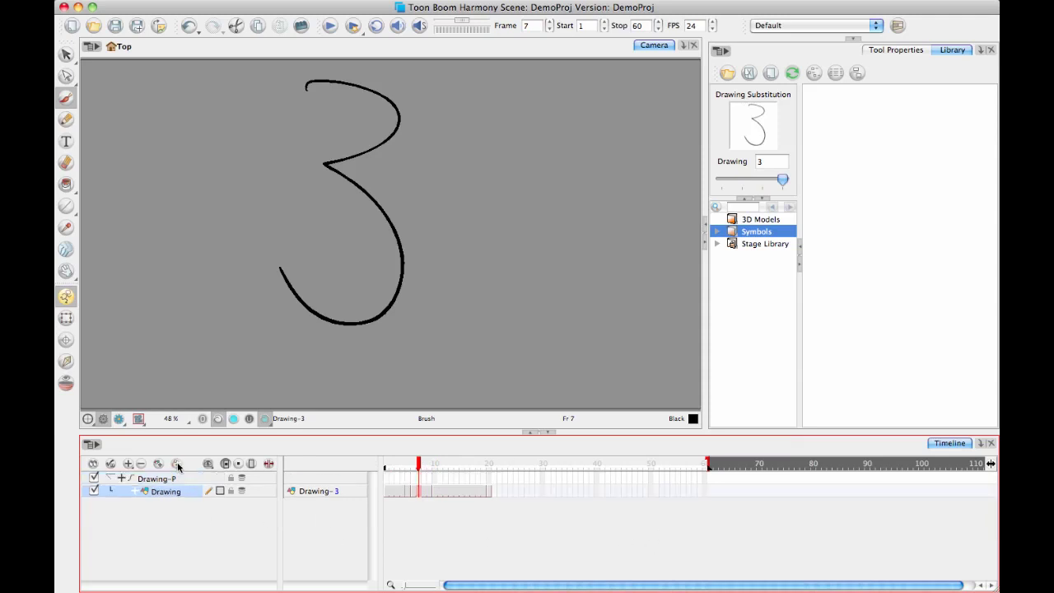
click(195, 478)
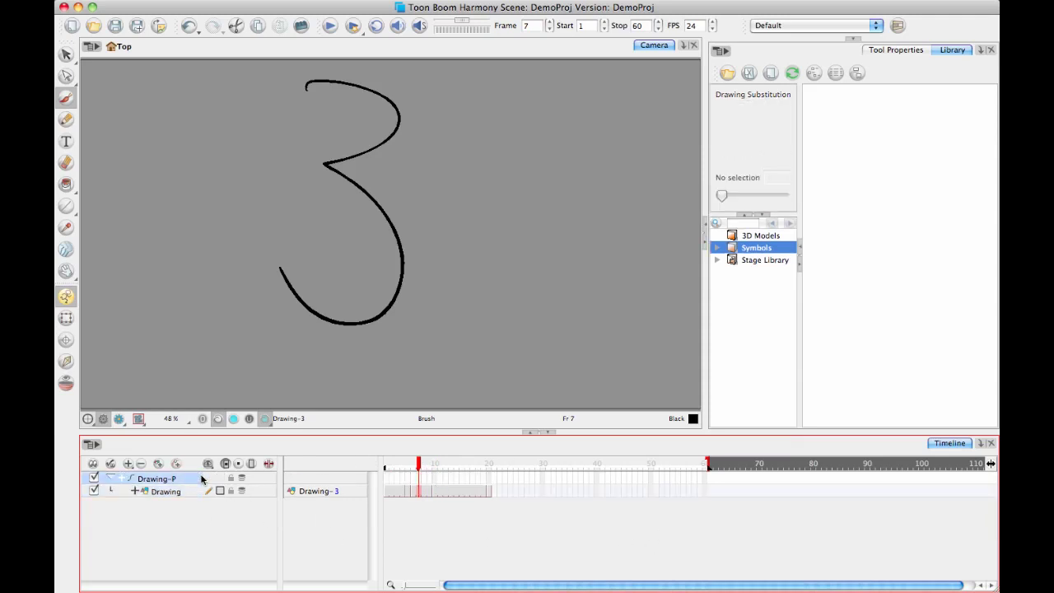
click(385, 468)
click(66, 318)
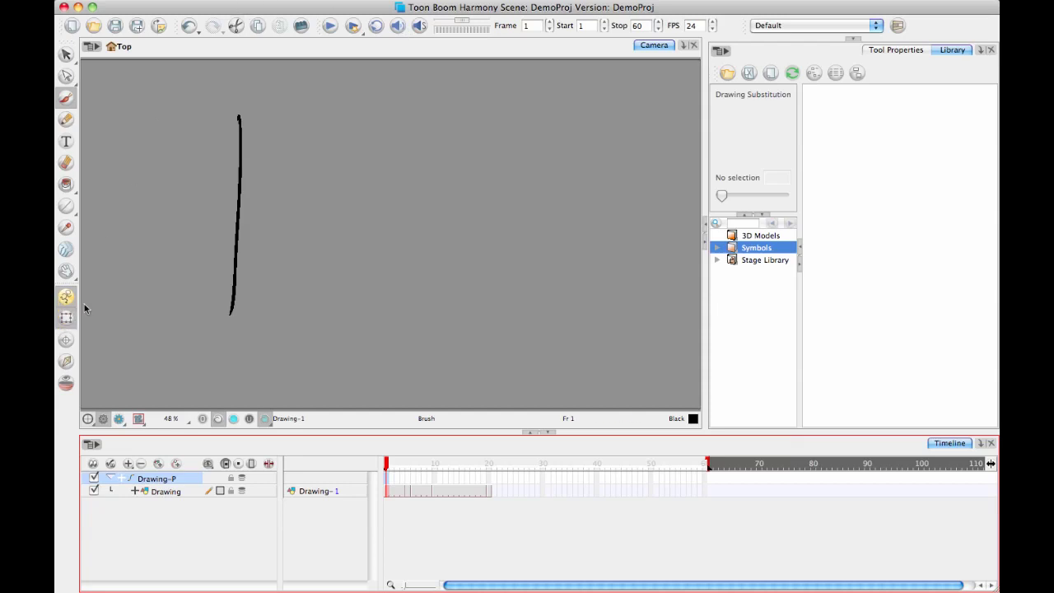
click(238, 216)
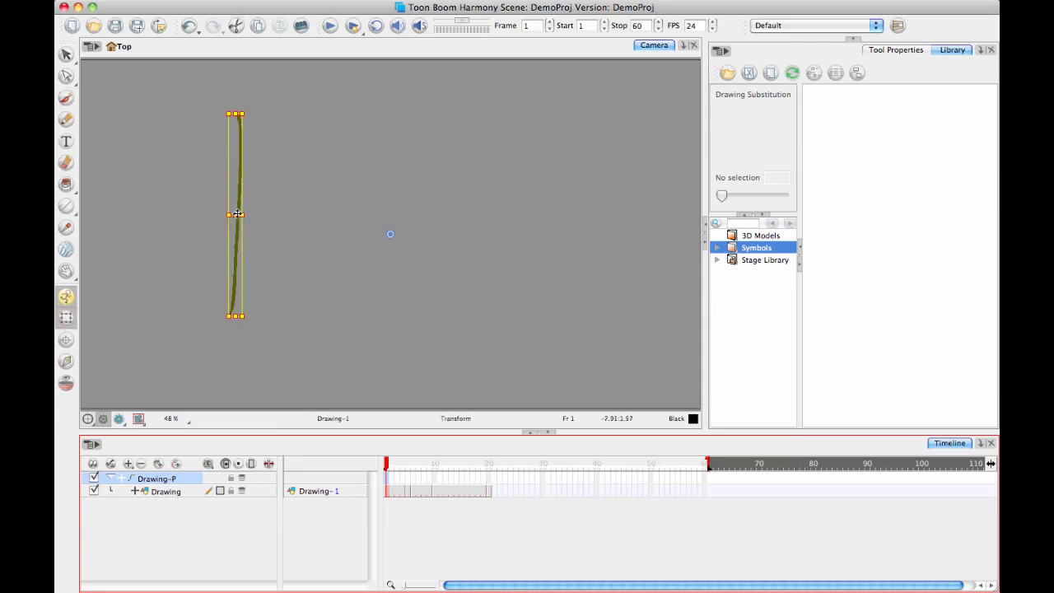
drag(236, 212, 124, 225)
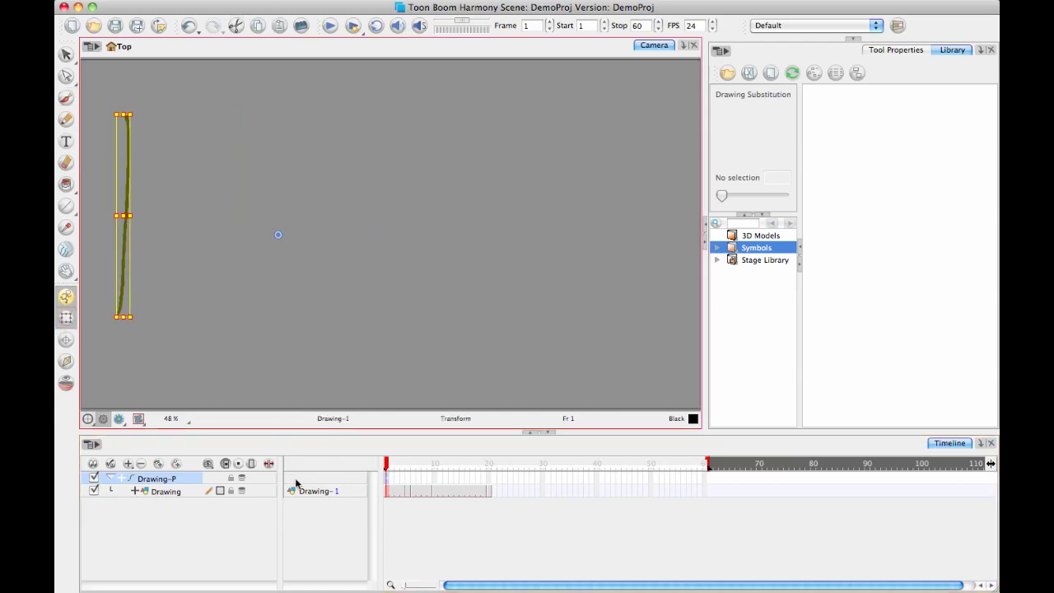
click(436, 465)
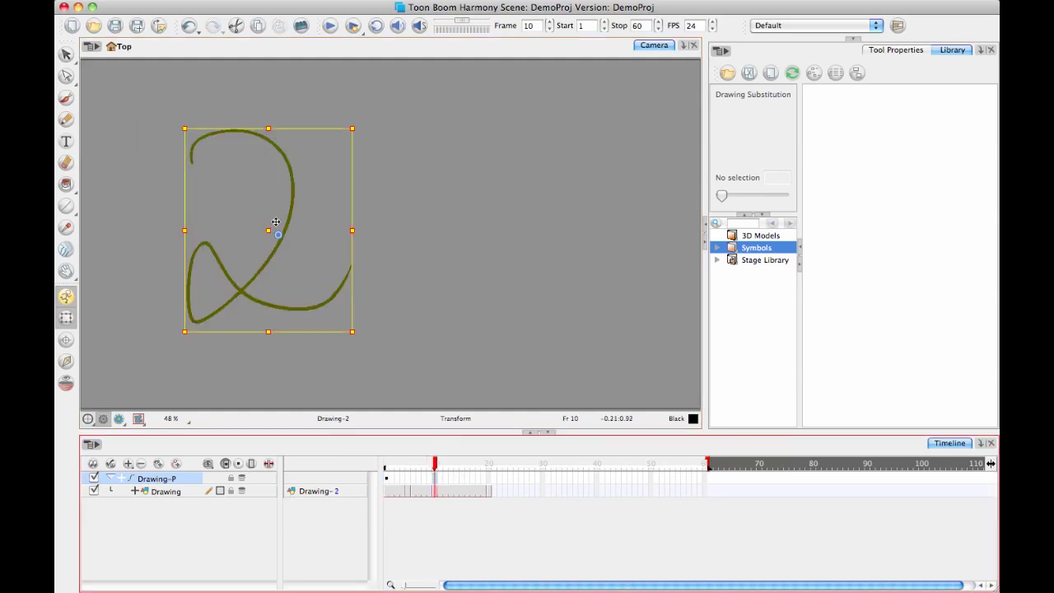
drag(272, 230, 576, 217)
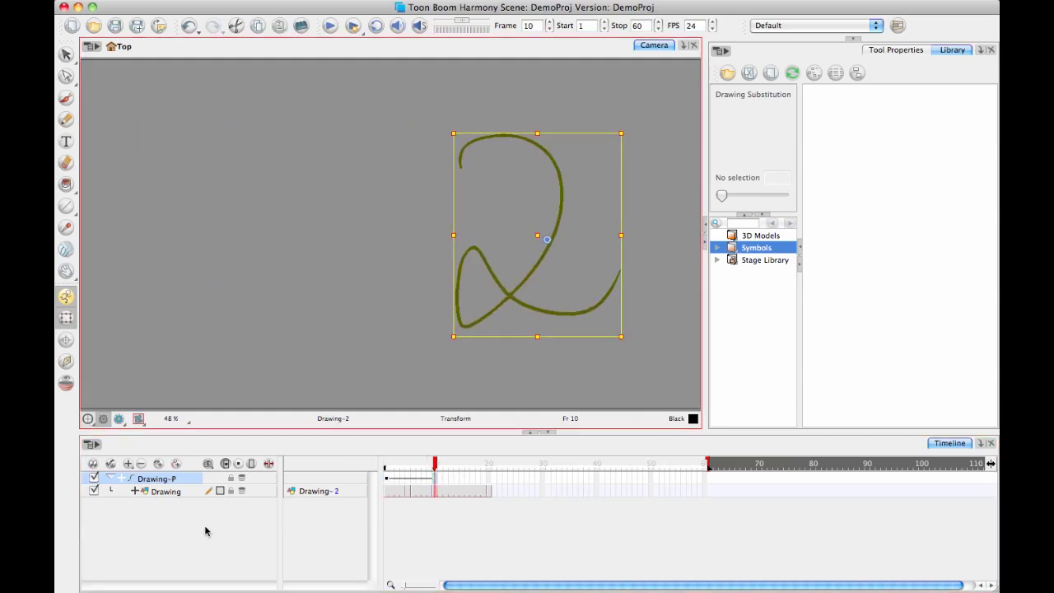
Step: Expand the peg's parameters in a taller timeline and open its layer properties, positioned clear of the drawing and keyframes
click(120, 479)
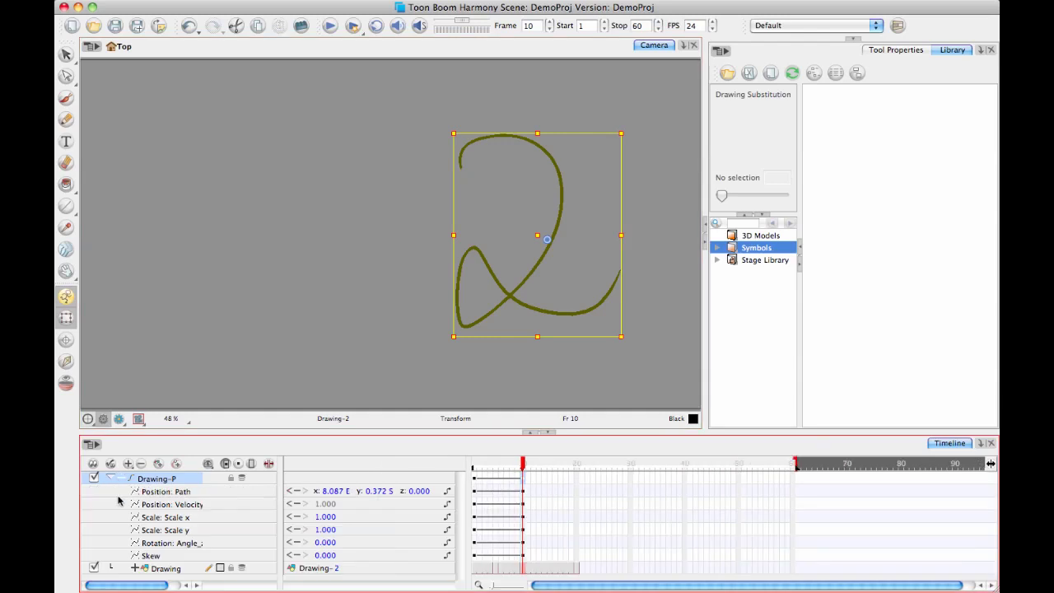
drag(363, 431, 371, 304)
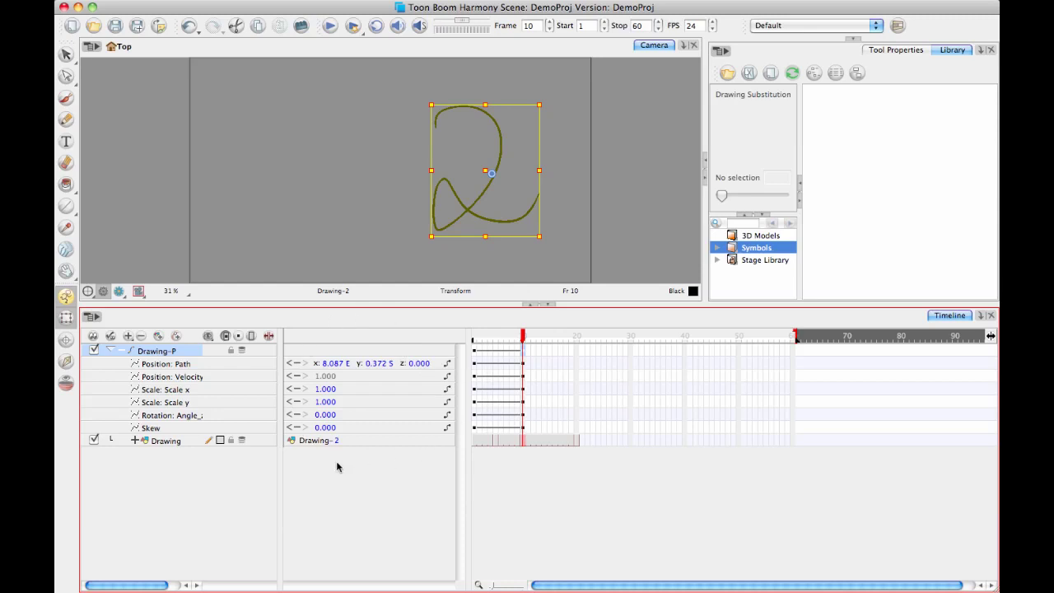
double_click(194, 354)
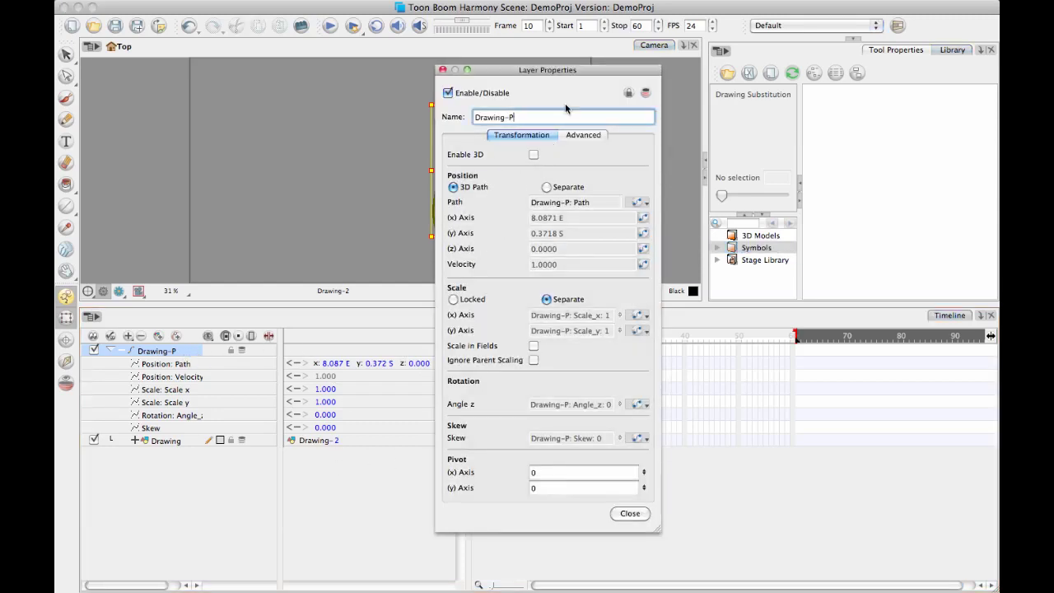
drag(580, 68, 792, 90)
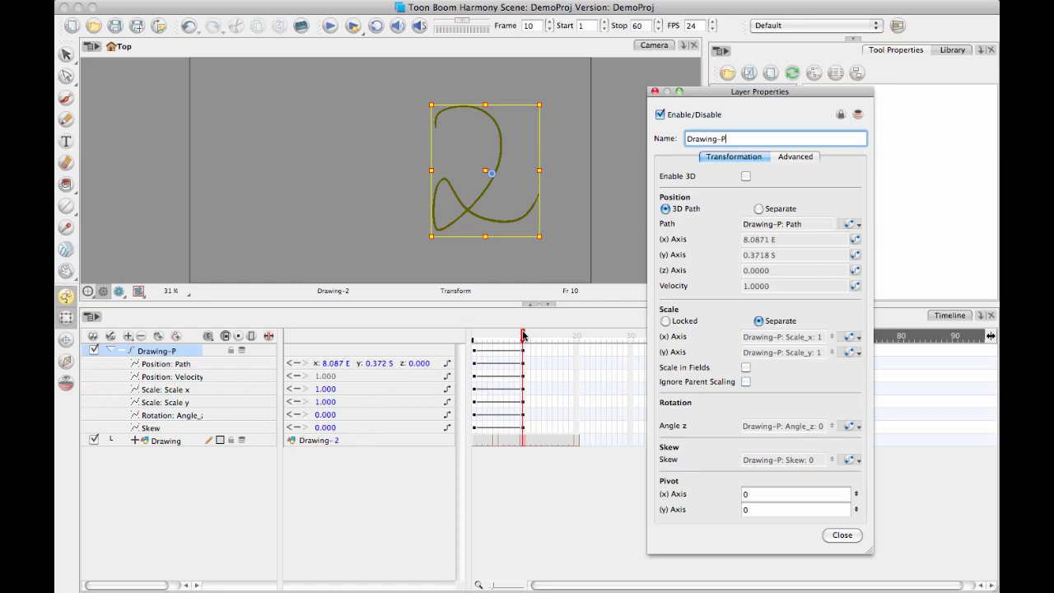
Step: Add a Scale x keyframe on the peg at frame 14 and set its value to 2.84
mouse_move(524, 335)
mouse_down()
mouse_move(475, 336)
mouse_move(518, 348)
mouse_move(555, 336)
mouse_move(475, 336)
mouse_move(544, 336)
mouse_up()
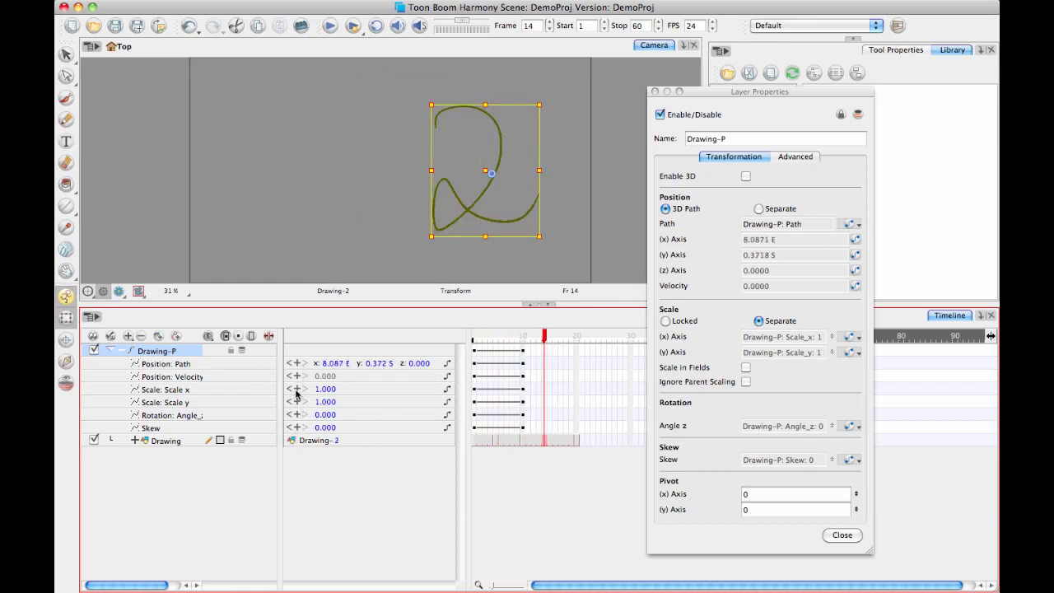
click(298, 389)
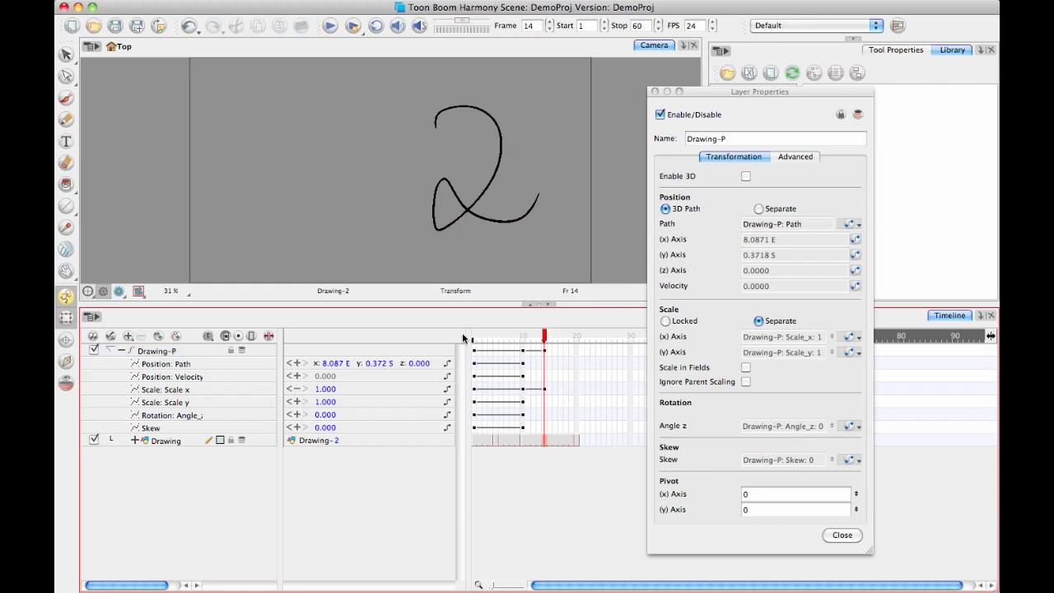
drag(330, 389, 473, 389)
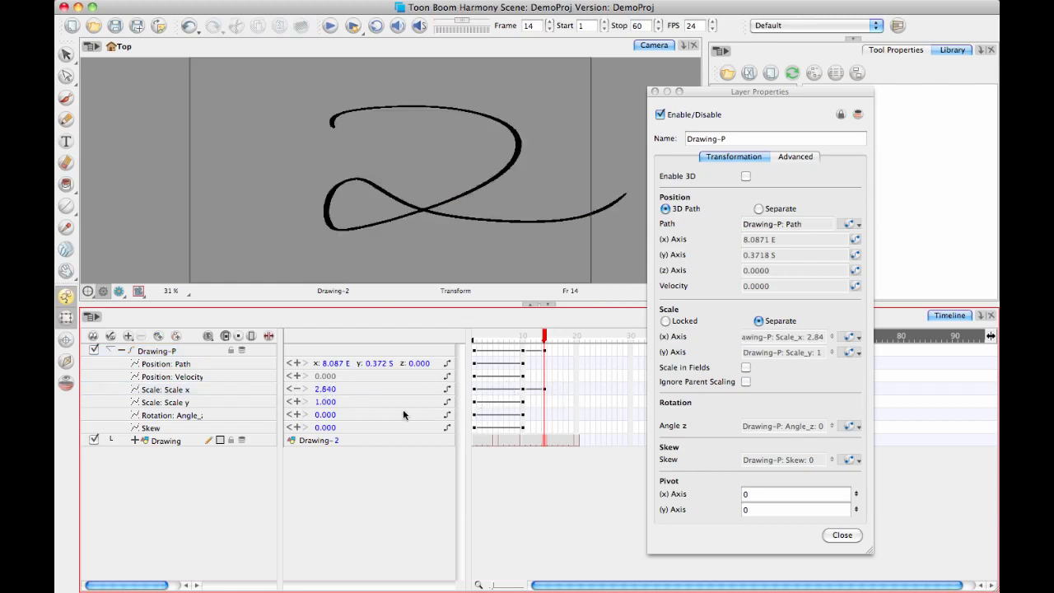